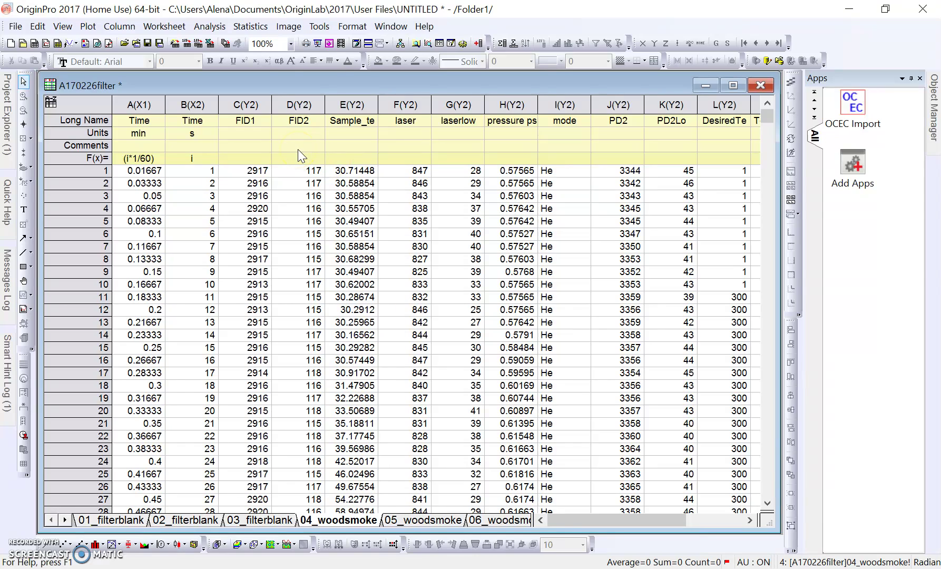
# Switch to the 06_woodsmoke sheet in the A170226filter workbook
pyautogui.click(495, 522)
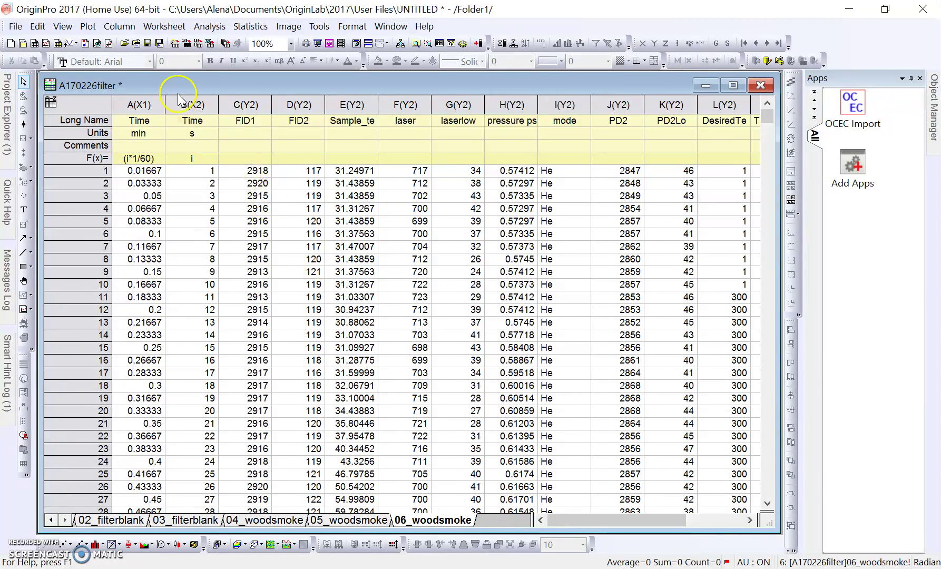
# Plot column C (FID1) against Time as a line graph and maximize Graph1
pyautogui.click(251, 103)
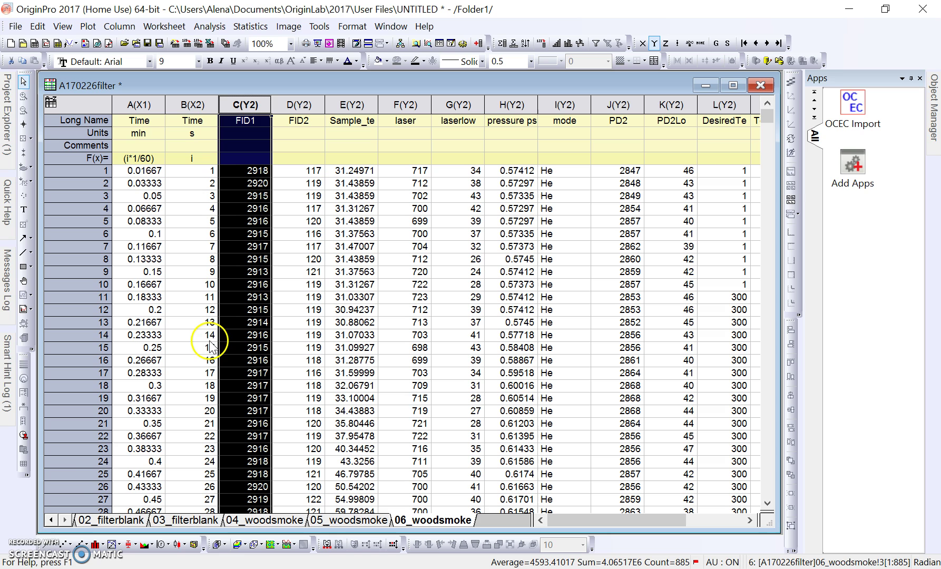
pyautogui.click(48, 544)
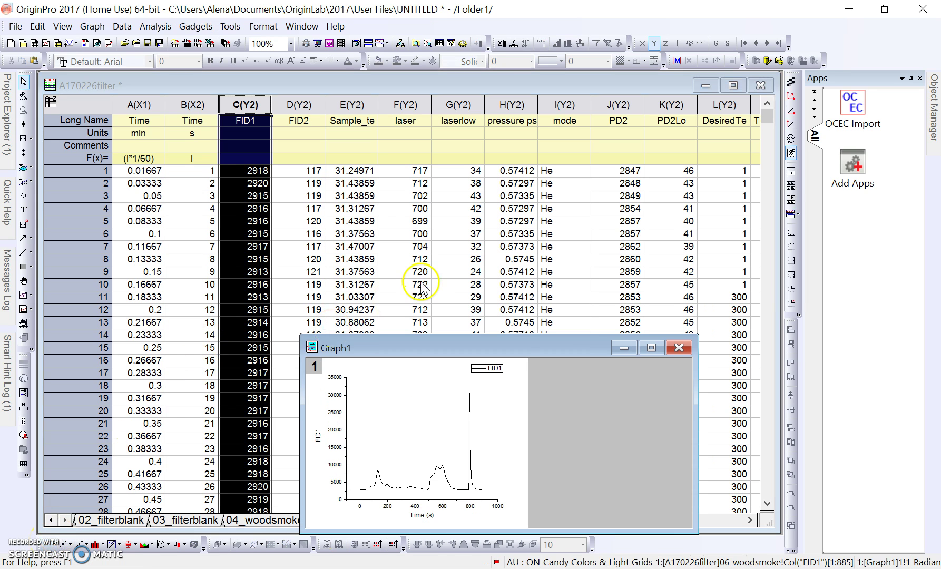
pyautogui.click(652, 348)
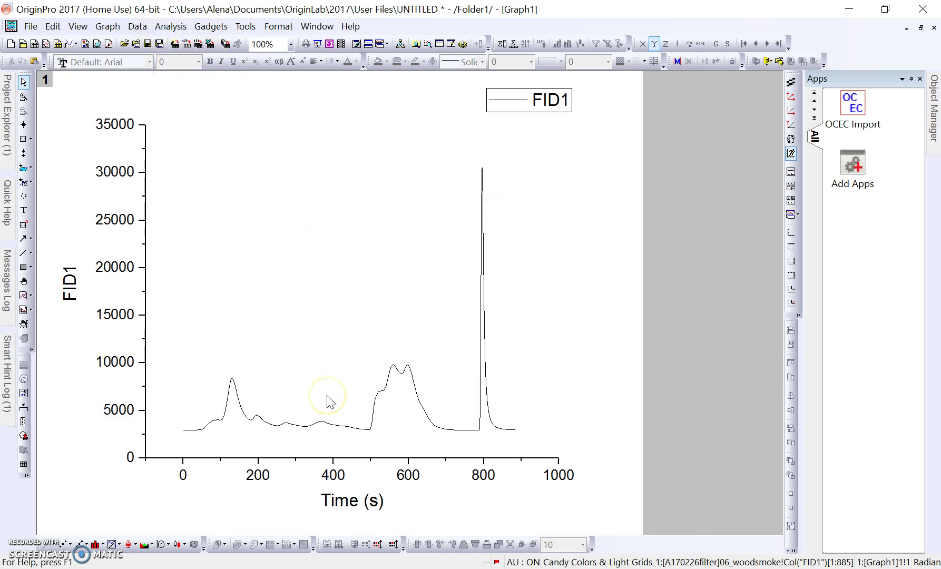
# Open the Peak Analyzer from Analysis > Peaks and Baseline, keeping the Integrate Peaks goal
pyautogui.click(177, 27)
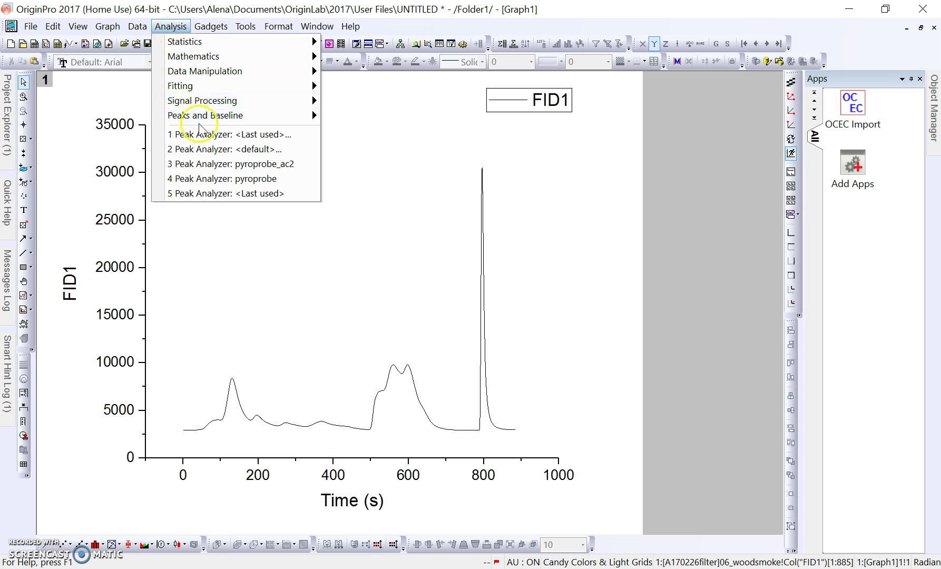
pyautogui.moveTo(185, 115)
pyautogui.moveTo(363, 136)
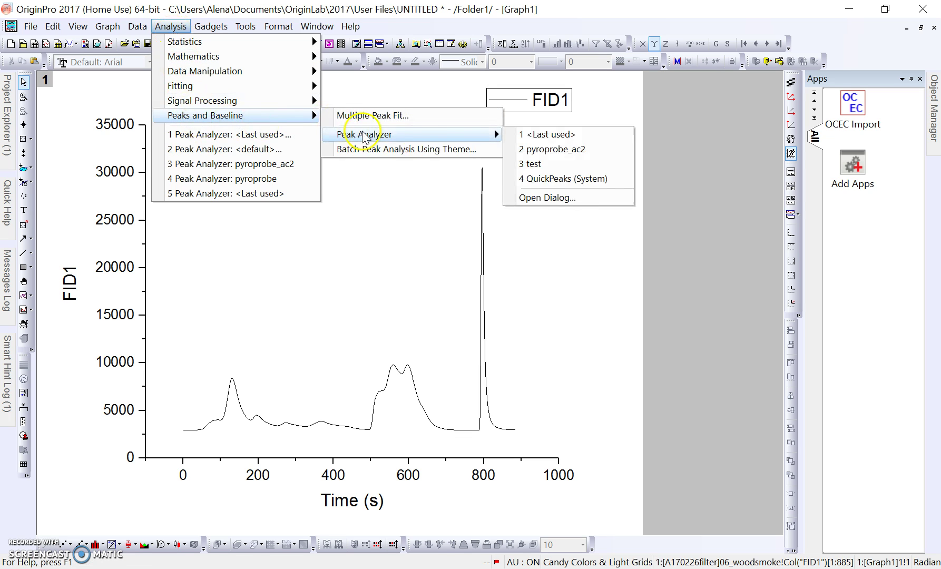
pyautogui.click(548, 198)
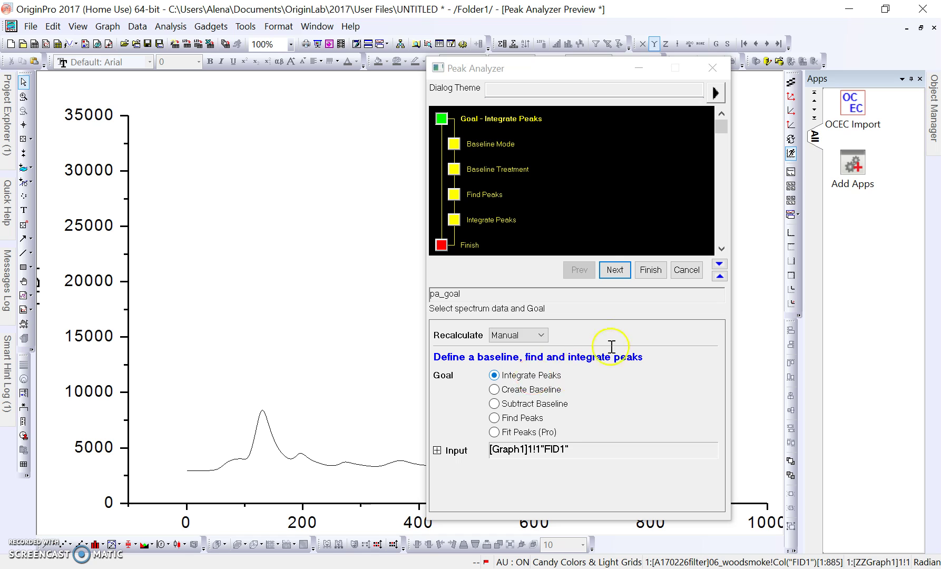
# Accept the constant minimum baseline at Y = 2913 and advance through Baseline Treatment
pyautogui.click(614, 270)
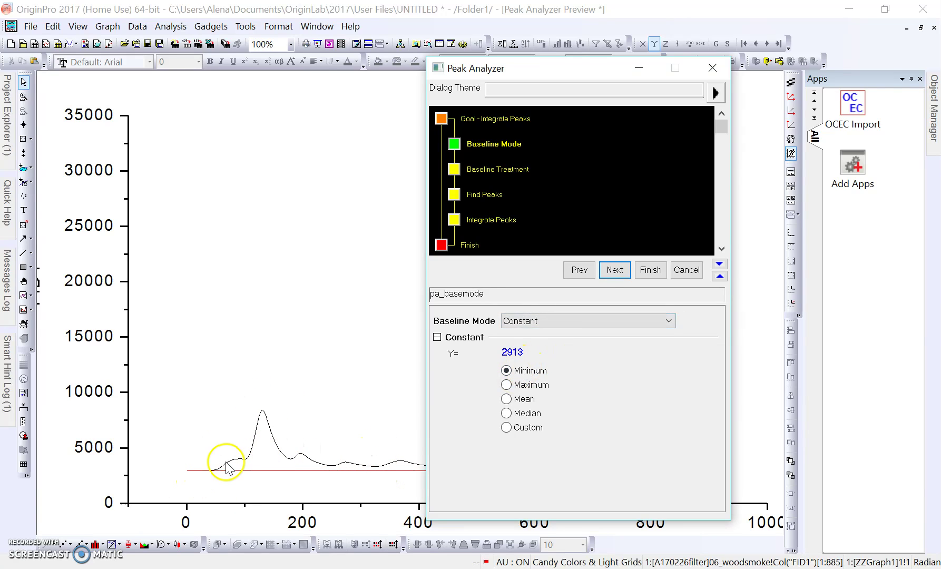
pyautogui.click(610, 271)
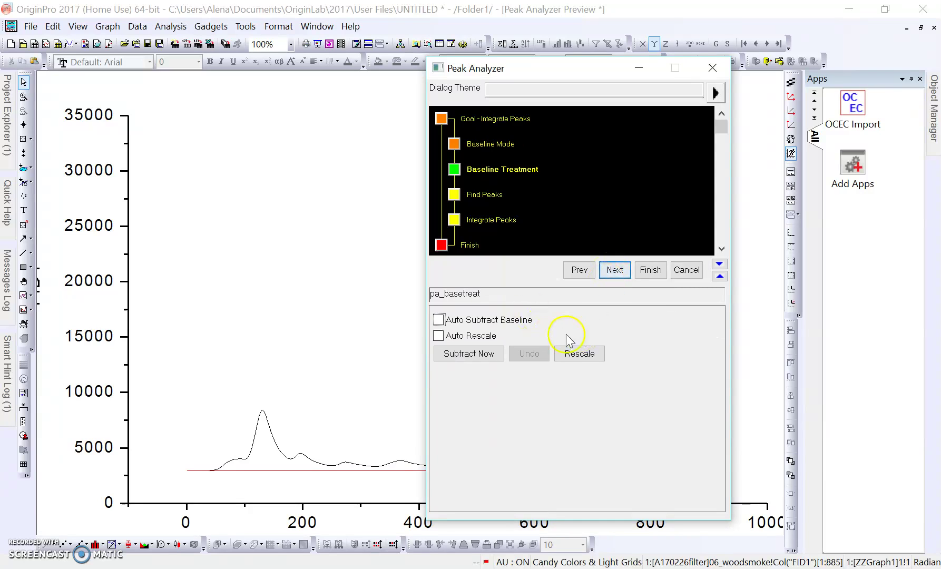
pyautogui.click(616, 269)
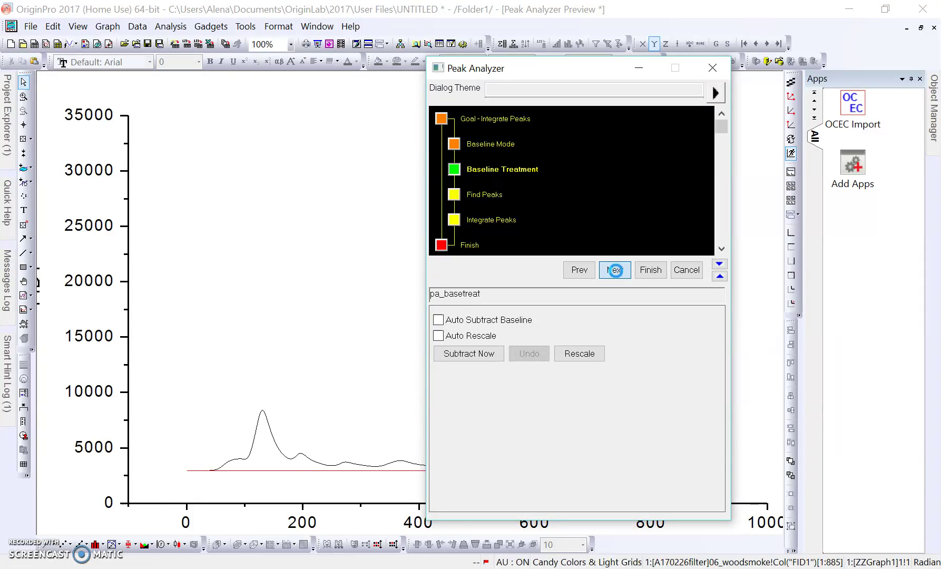
# Set peak filtering to By Number with Auto off and 2 peaks
pyautogui.moveTo(719, 361)
pyautogui.mouseDown()
pyautogui.moveTo(723, 385)
pyautogui.moveTo(725, 353)
pyautogui.moveTo(721, 363)
pyautogui.mouseUp()
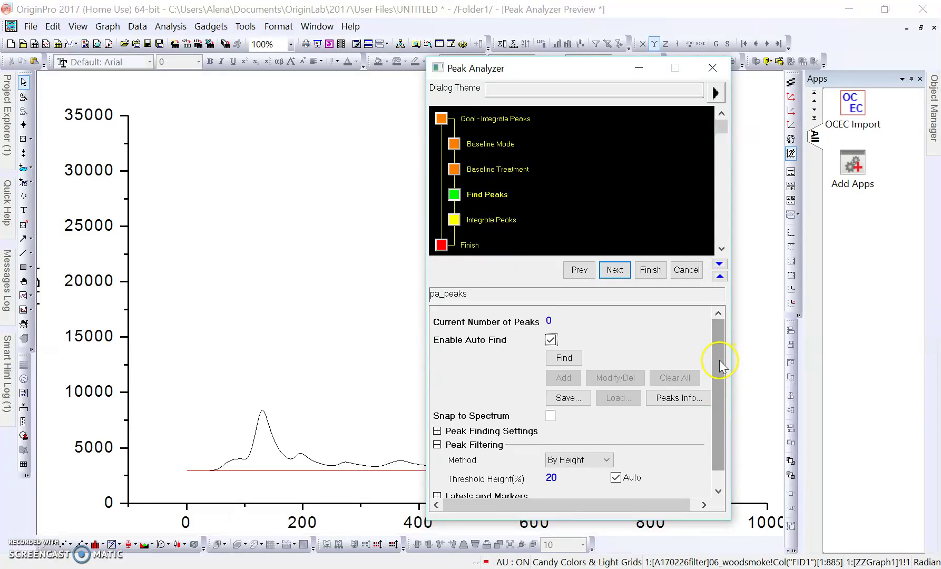
pyautogui.scroll(-1, 717, 386)
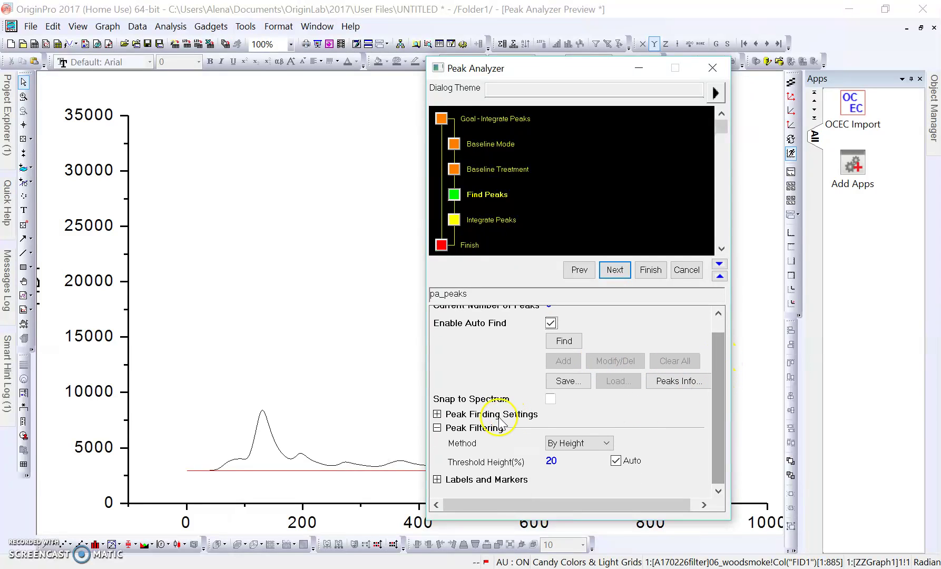
pyautogui.click(606, 443)
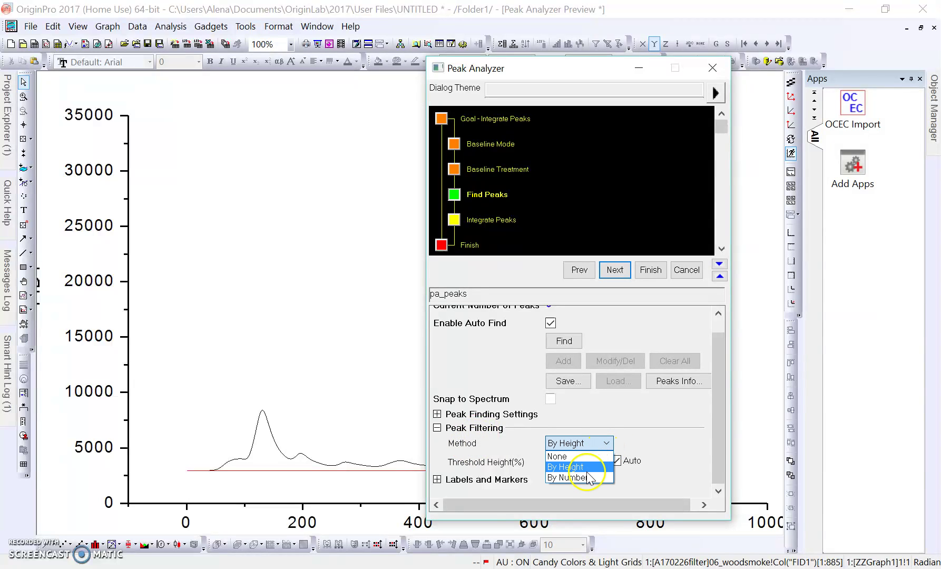
pyautogui.click(564, 477)
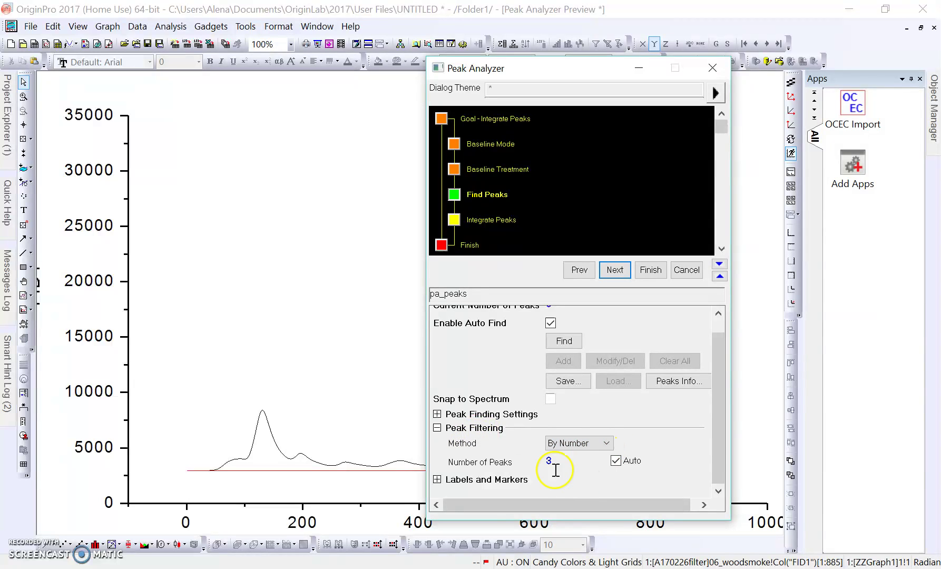
pyautogui.click(615, 461)
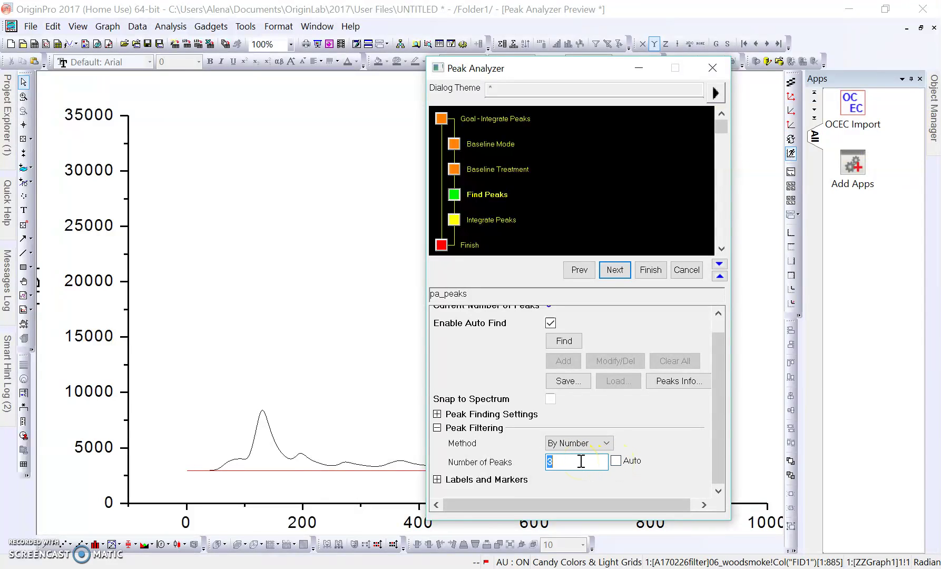
pyautogui.write('2')
# Turn off Enable Auto Find and run Find to locate the 2 peaks
pyautogui.moveTo(714, 403); pyautogui.dragTo(720, 379)
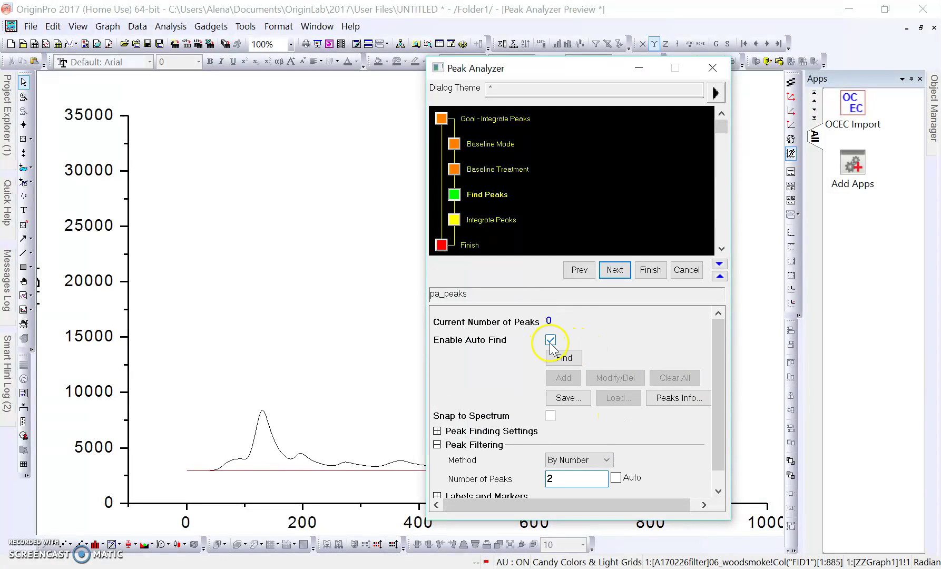
pyautogui.click(575, 355)
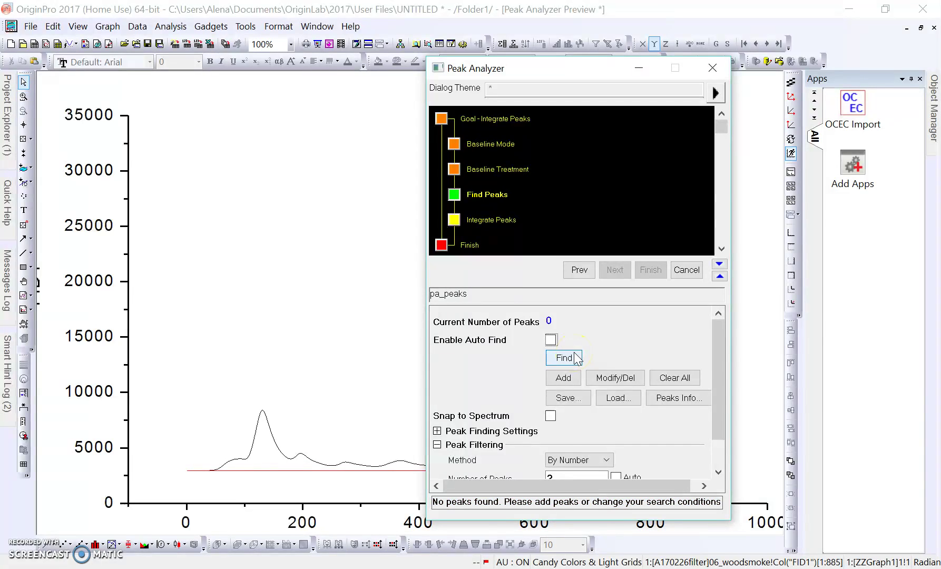
pyautogui.click(564, 361)
pyautogui.click(563, 360)
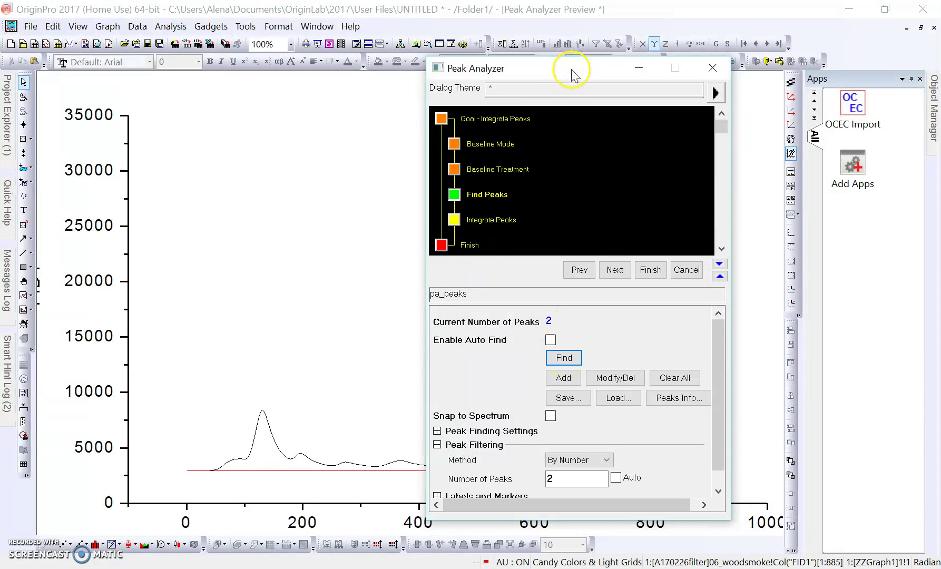
pyautogui.moveTo(561, 74); pyautogui.dragTo(821, 72)
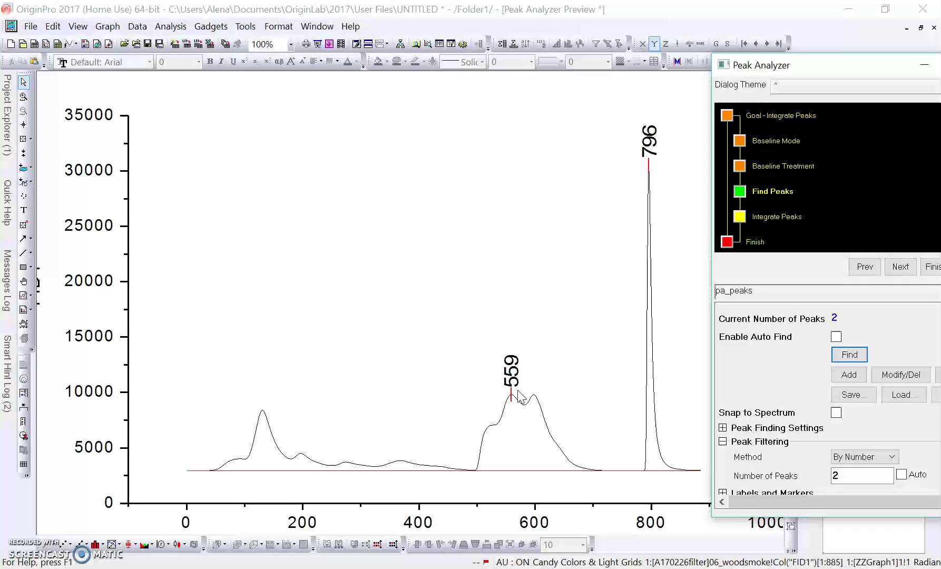
pyautogui.moveTo(829, 69); pyautogui.dragTo(594, 69)
pyautogui.moveTo(768, 358); pyautogui.dragTo(772, 395)
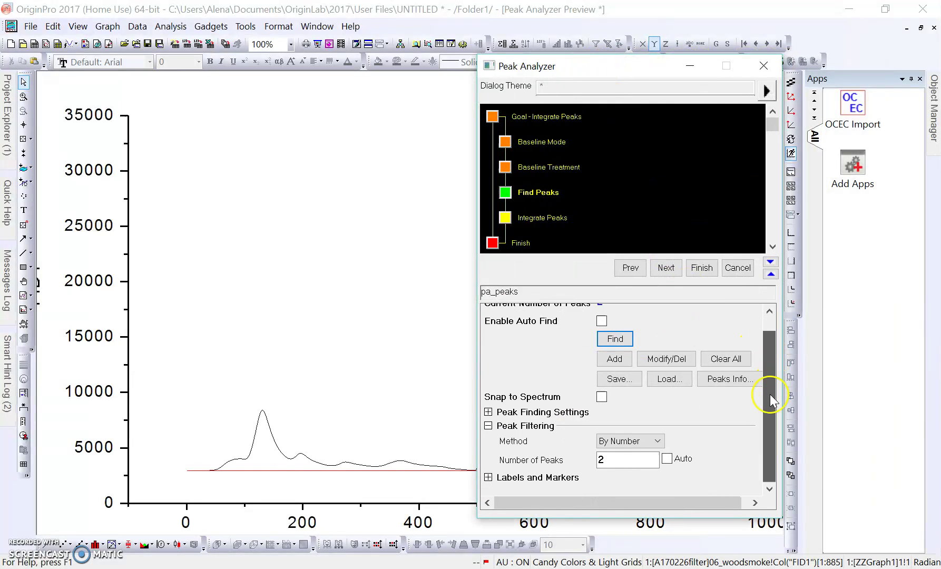
pyautogui.click(602, 464)
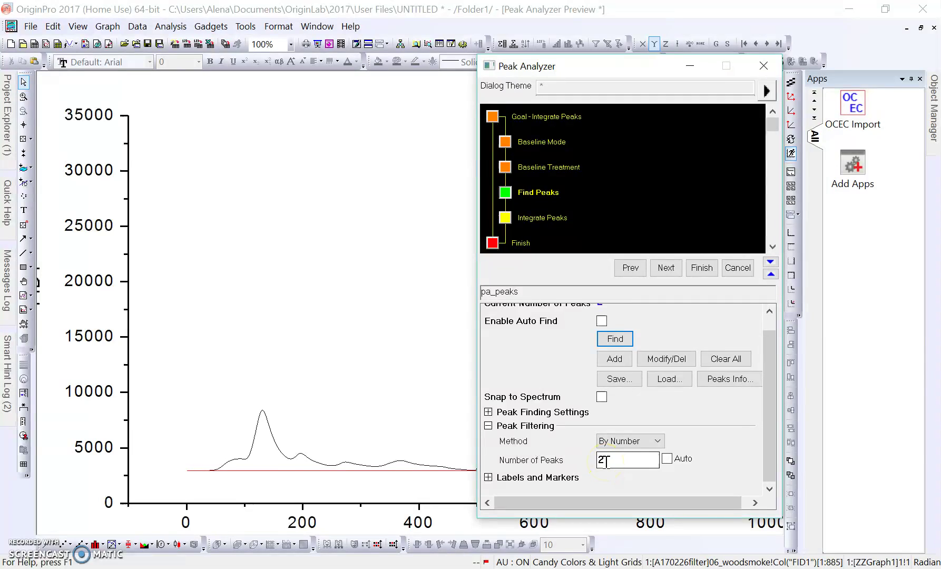
pyautogui.moveTo(767, 420); pyautogui.dragTo(771, 399)
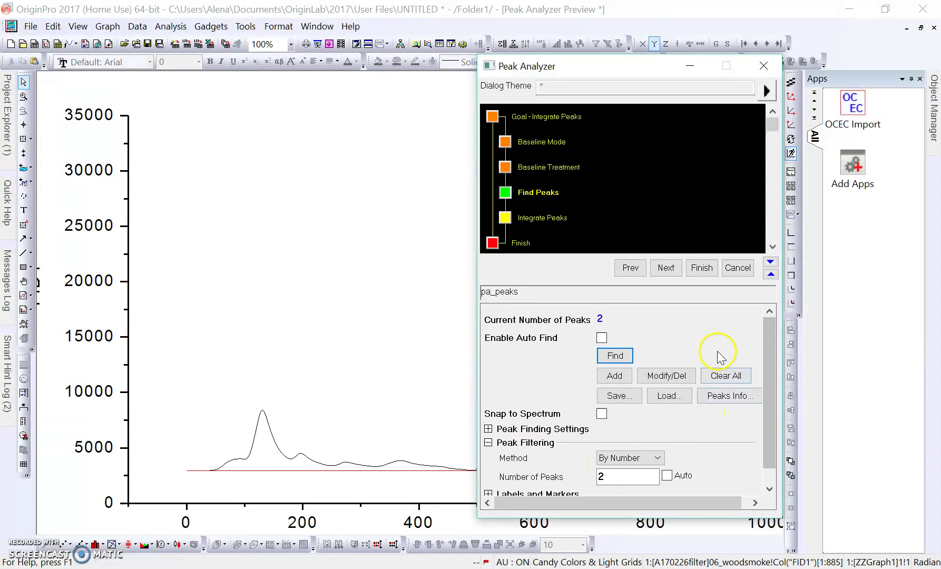
# Go to Integrate Peaks and set integration window width to Adjust on Preview Graph
pyautogui.click(664, 270)
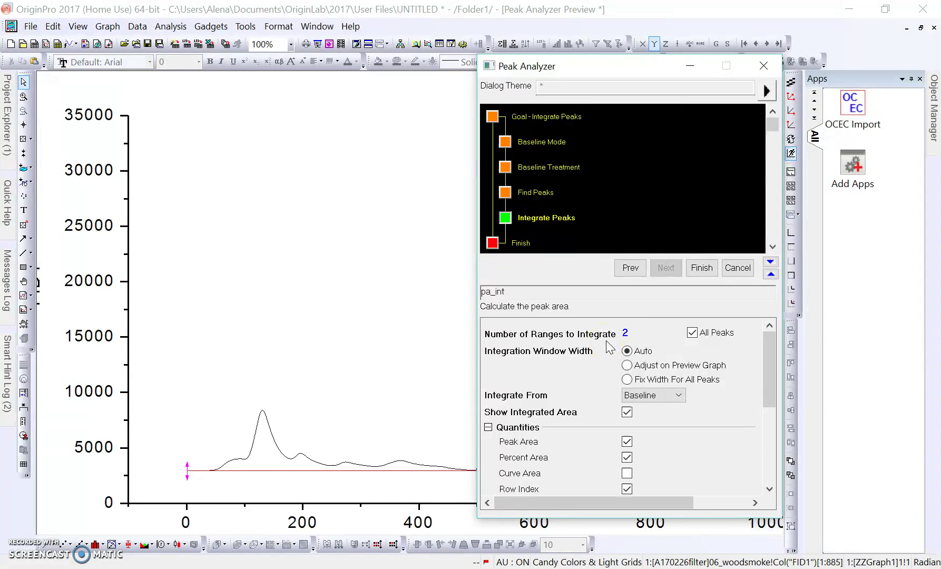
pyautogui.click(630, 369)
pyautogui.click(628, 366)
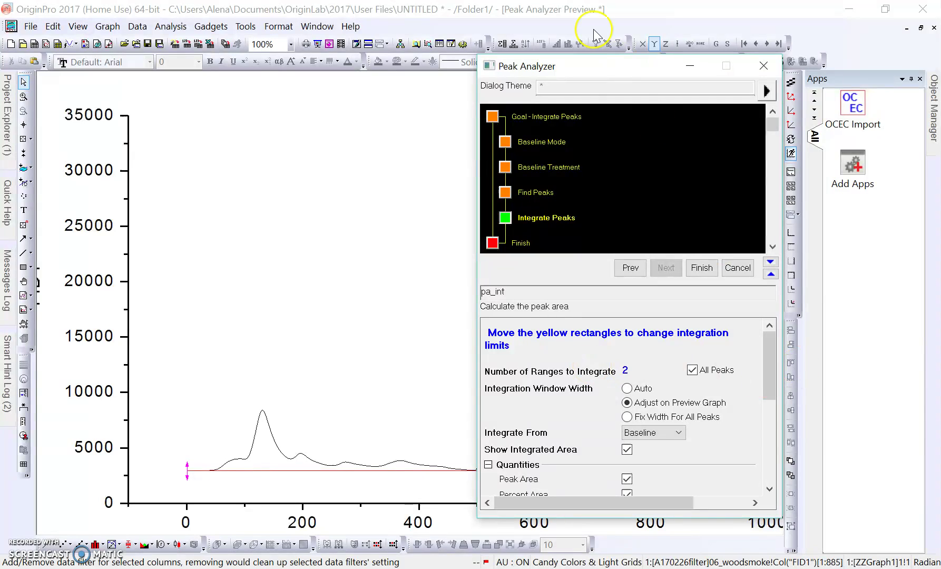
# Scale integration range 1 to span 1 to 775, giving area 1195989
pyautogui.moveTo(614, 75); pyautogui.dragTo(874, 73)
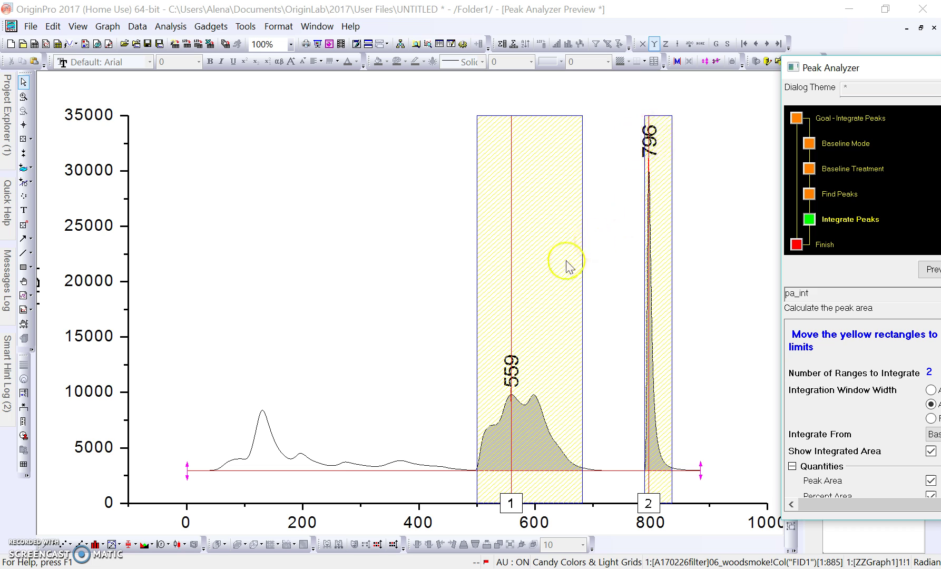
pyautogui.rightClick(486, 258)
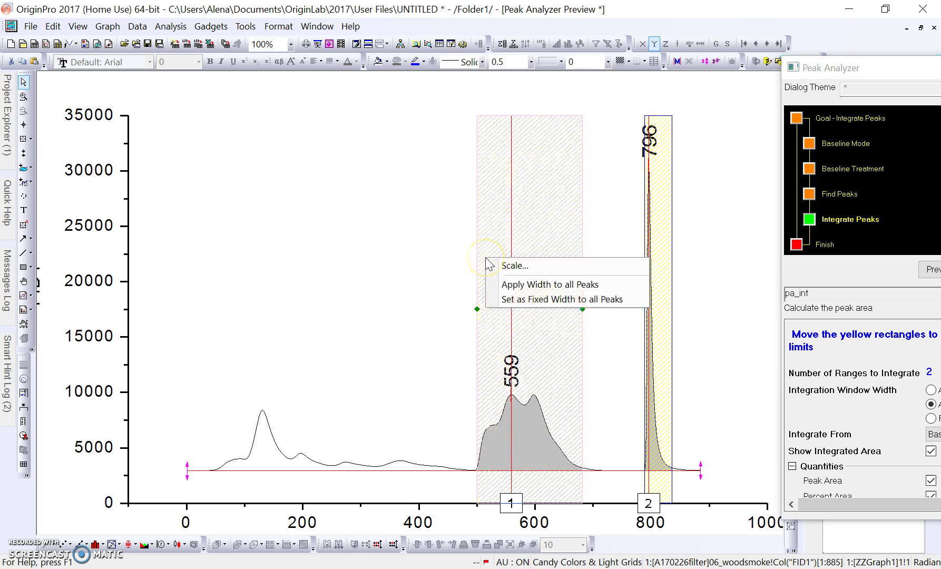
pyautogui.click(506, 262)
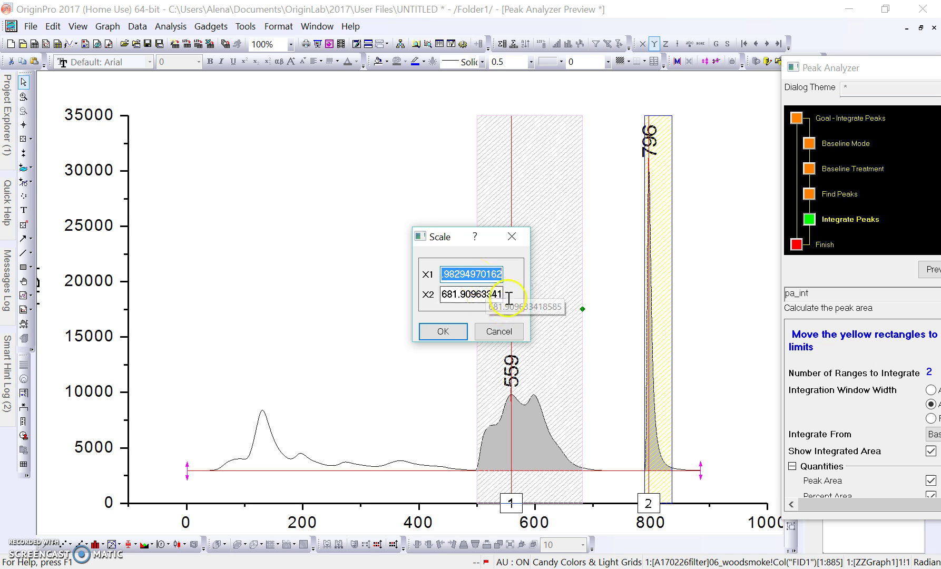
pyautogui.write('1')
pyautogui.moveTo(502, 294); pyautogui.dragTo(439, 294)
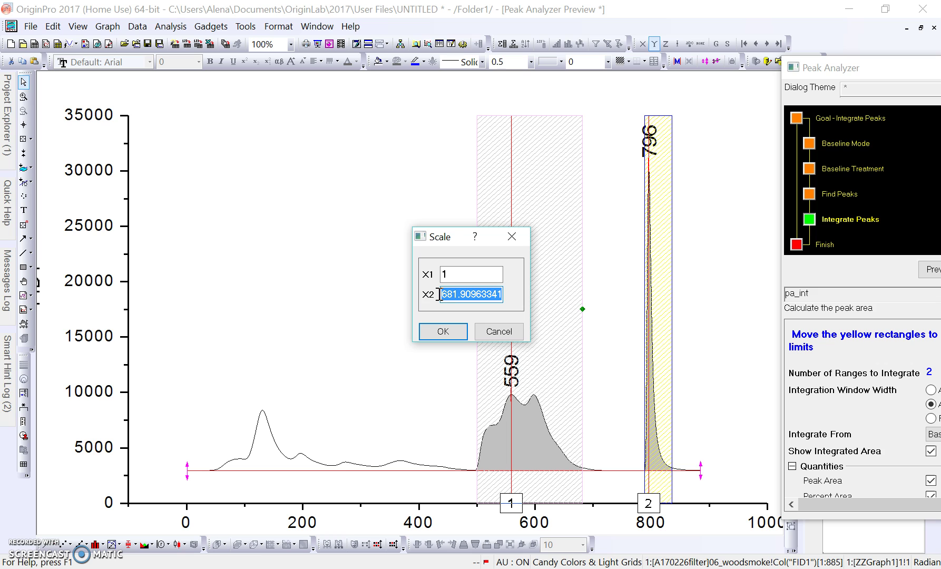
pyautogui.click(462, 276)
pyautogui.write('775')
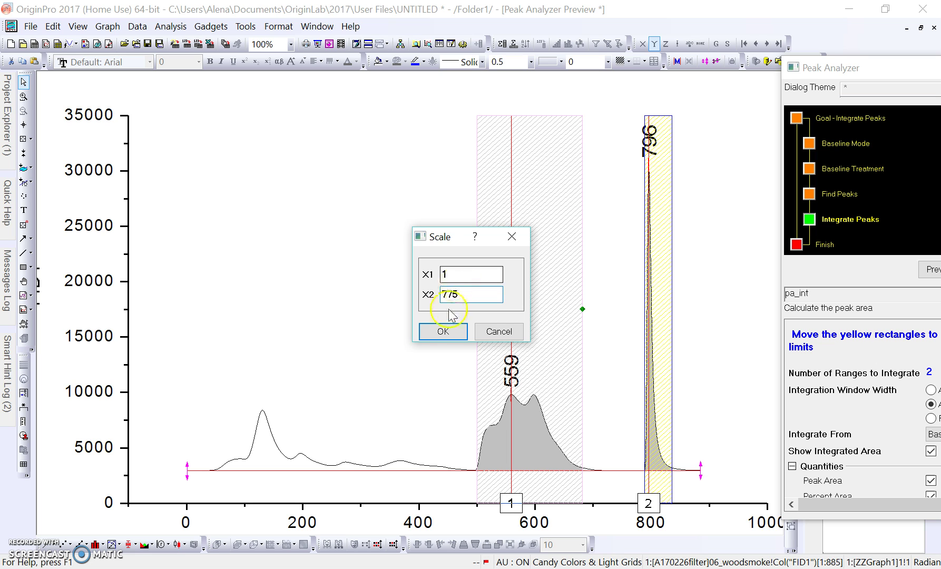
pyautogui.click(443, 331)
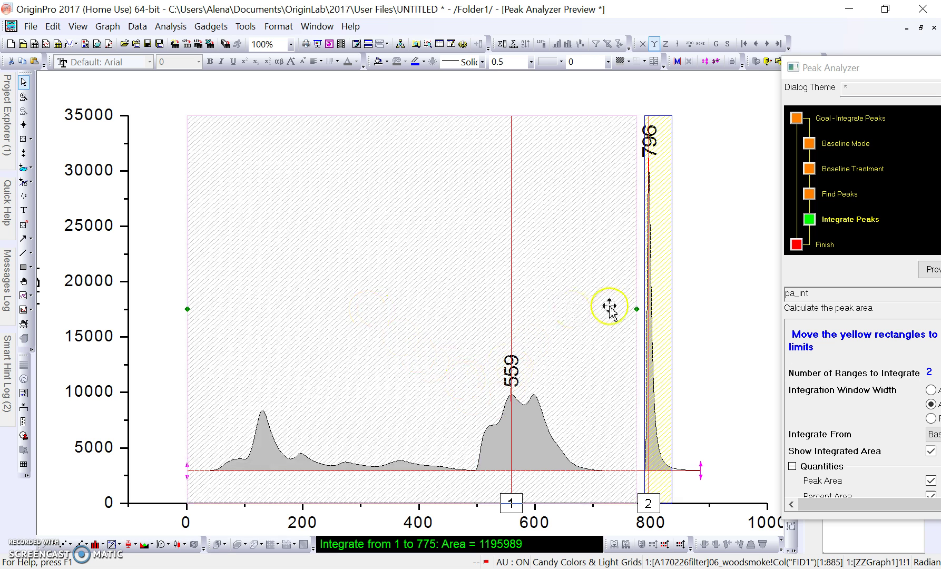
# Scale integration range 2 to limits X1 = 776 and X2 = 885
pyautogui.rightClick(665, 269)
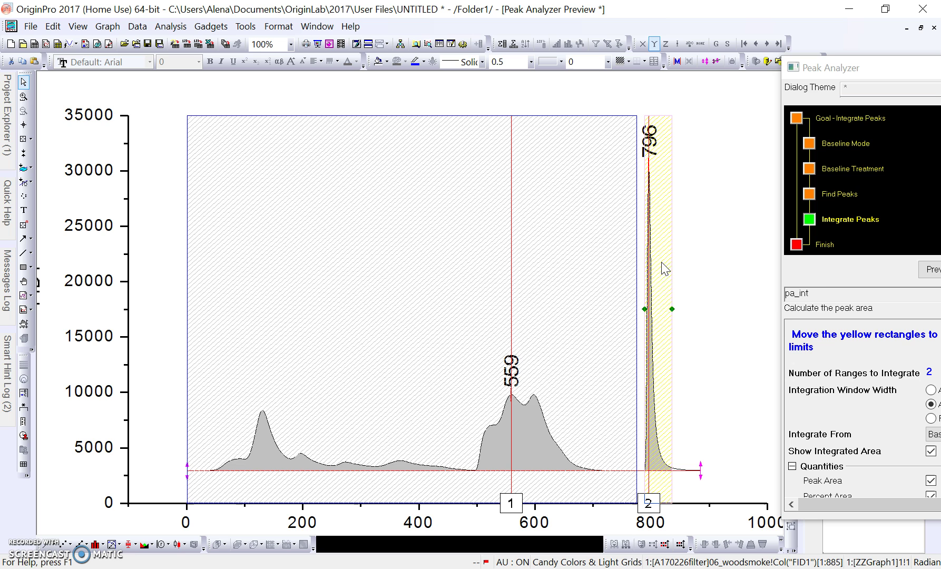
pyautogui.click(705, 272)
pyautogui.write('776')
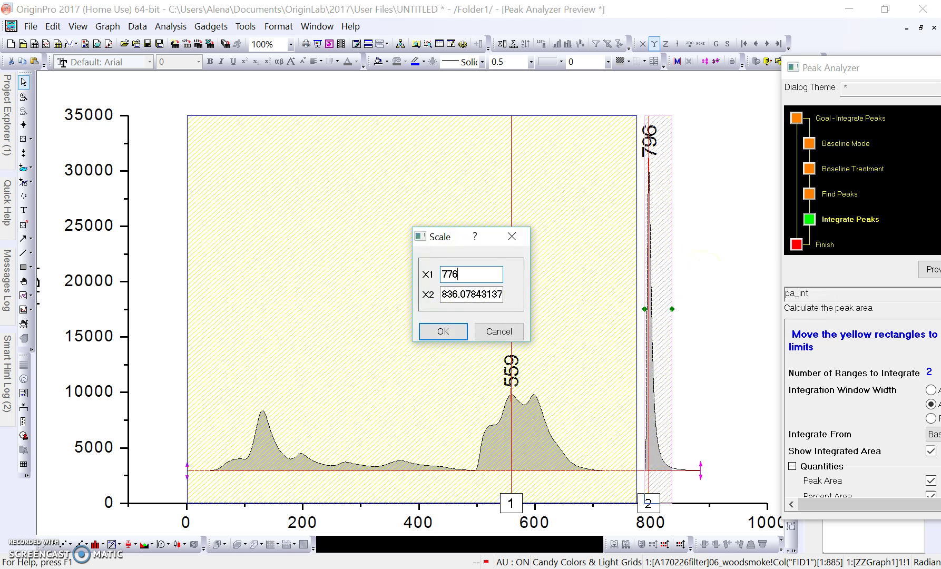
pyautogui.moveTo(506, 294); pyautogui.dragTo(420, 298)
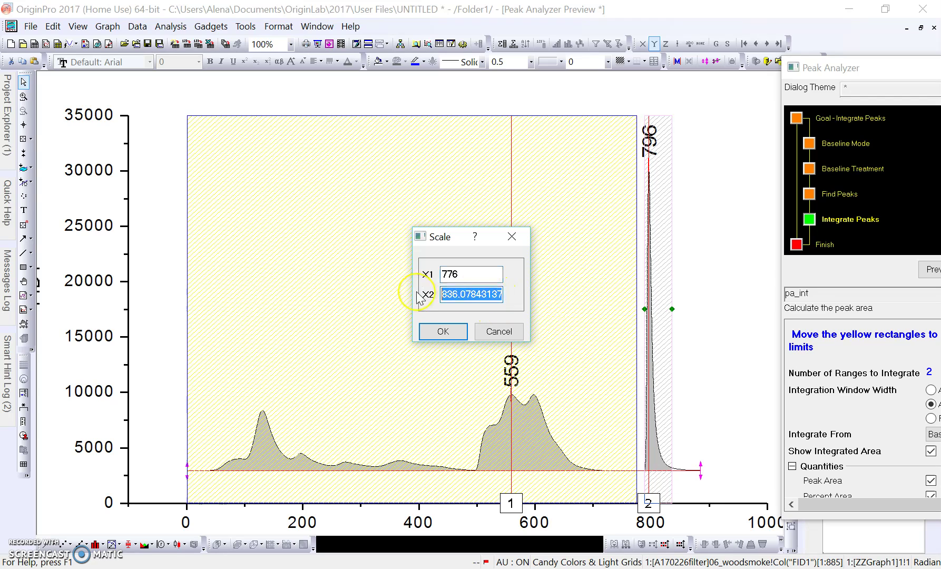
pyautogui.write('9')
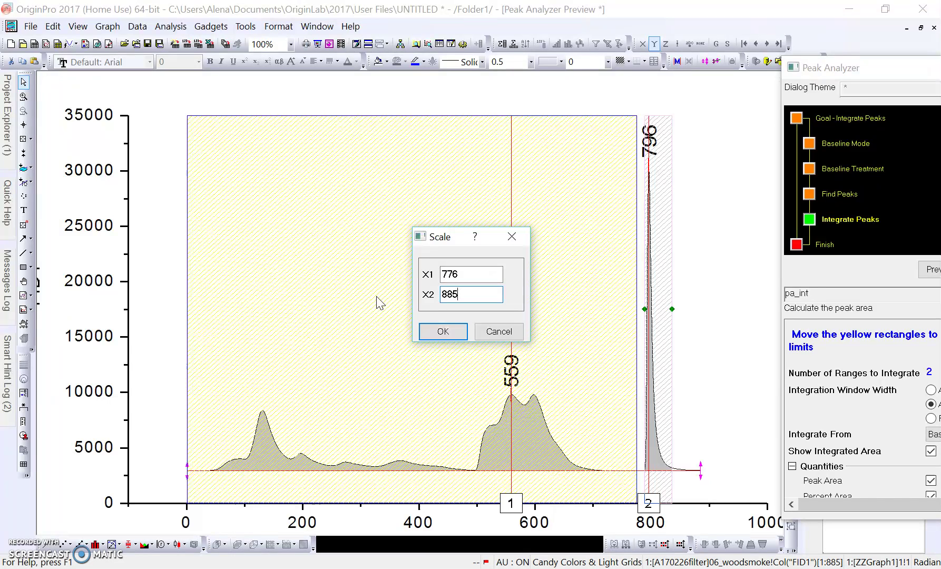
pyautogui.click(442, 332)
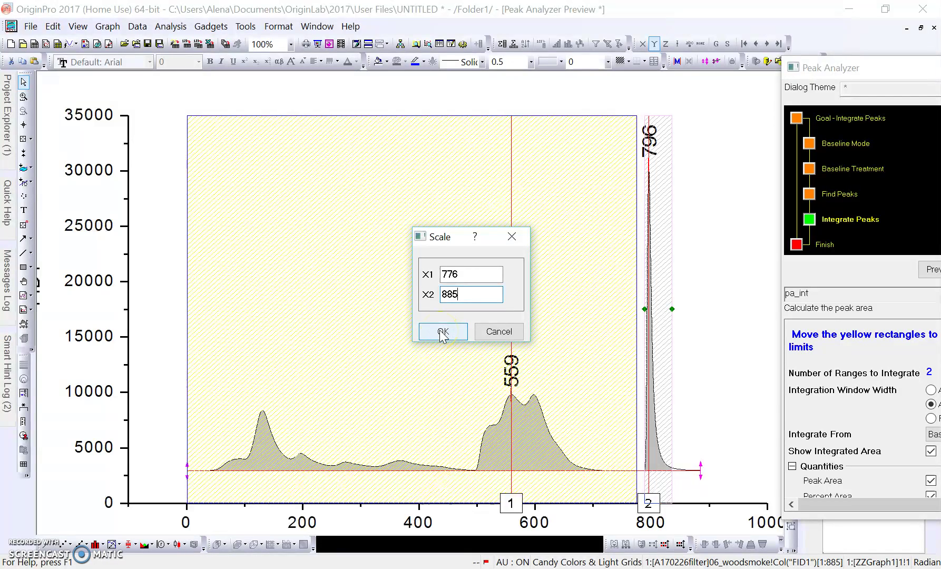
# Apply the 776–885 range and save the Peak Analyzer settings as theme pyropobe_ac
pyautogui.click(442, 334)
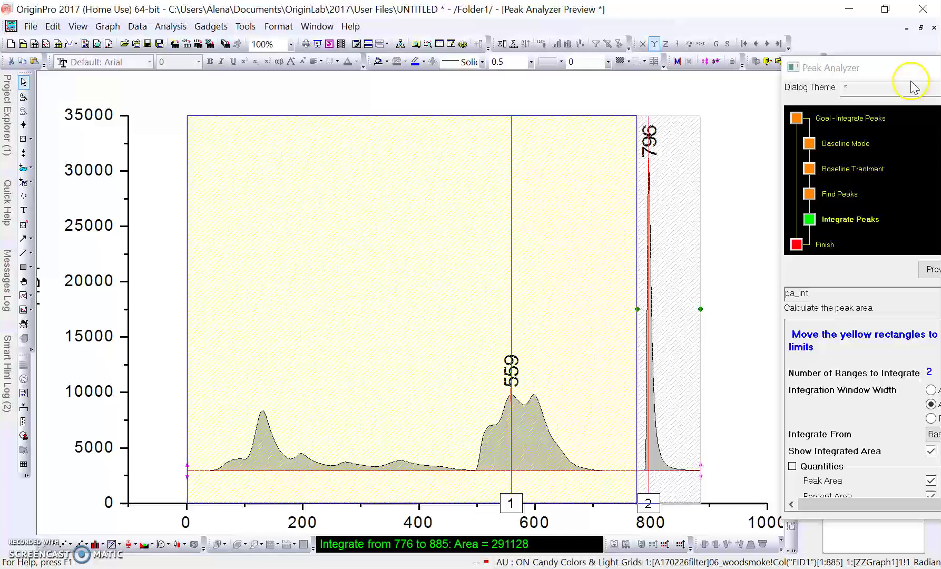
pyautogui.moveTo(903, 70); pyautogui.dragTo(491, 69)
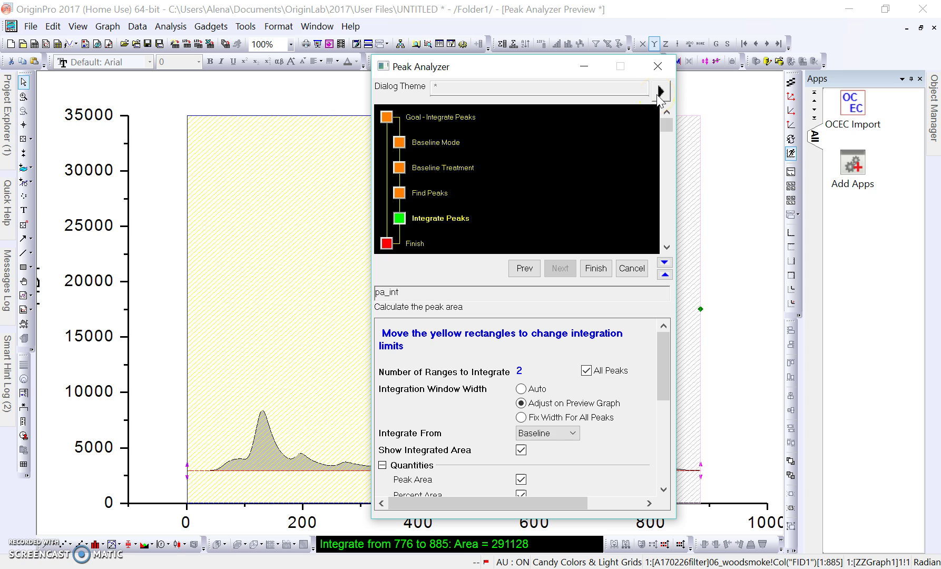
pyautogui.click(659, 93)
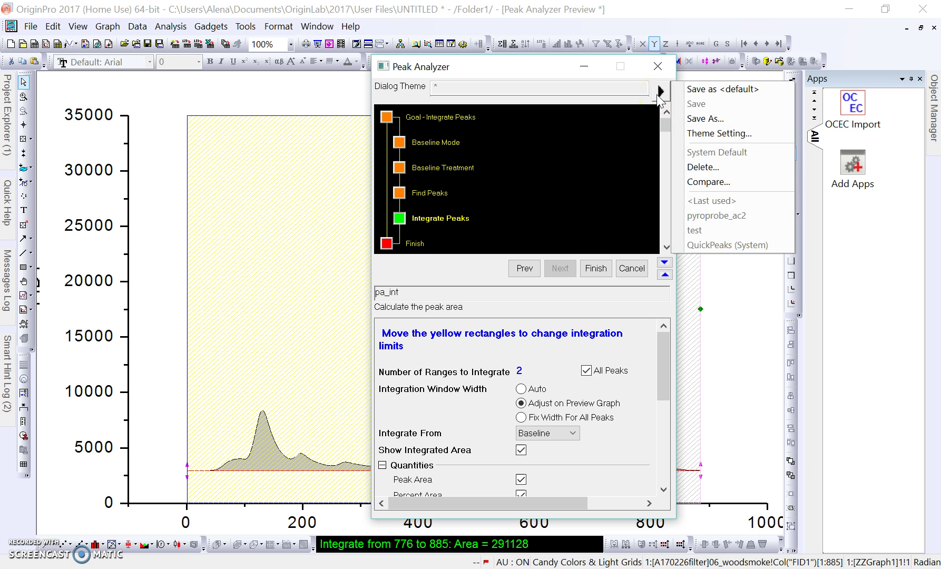
pyautogui.click(707, 120)
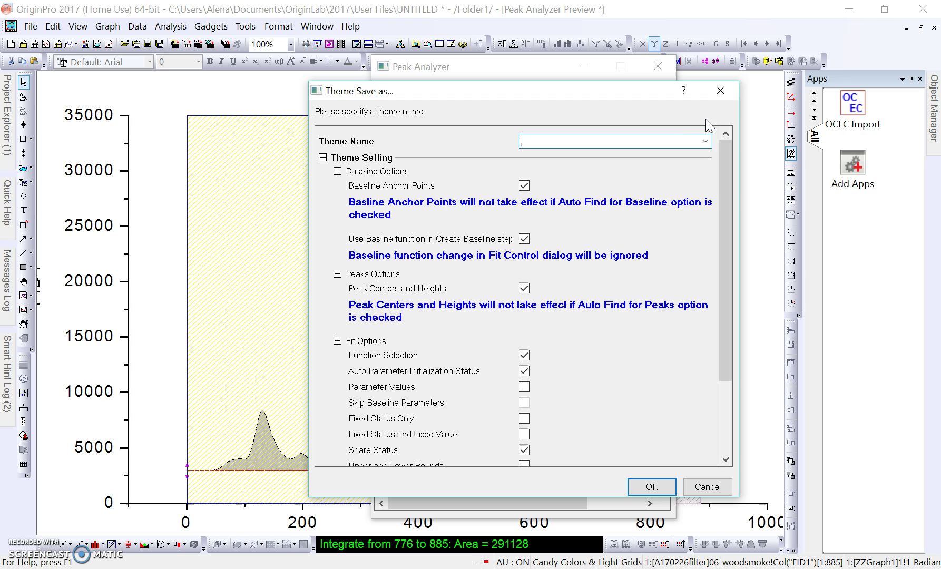
pyautogui.write('pyropobe_ac')
pyautogui.click(656, 485)
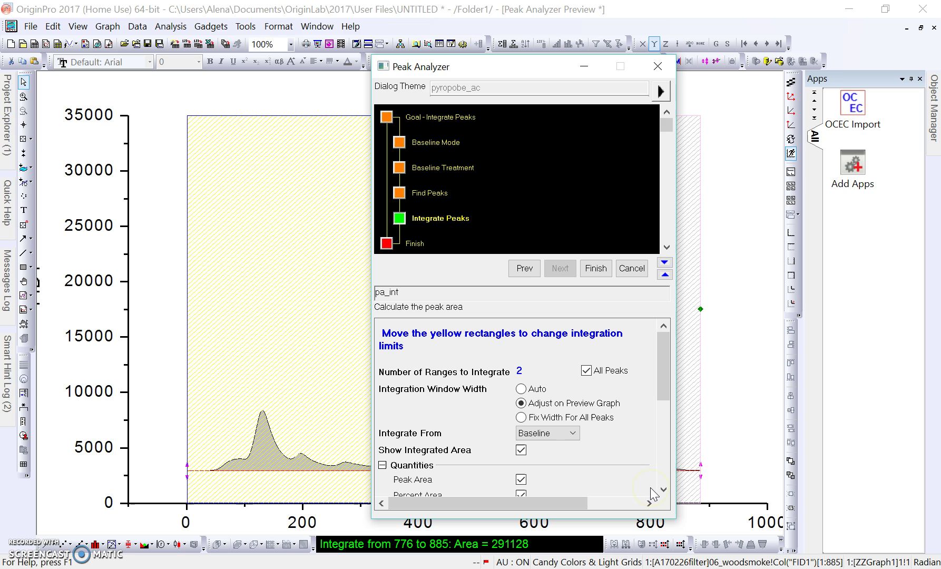
# Finish the integration and minimize Graph1 to reveal the Integration_Result1 sheet
pyautogui.click(595, 270)
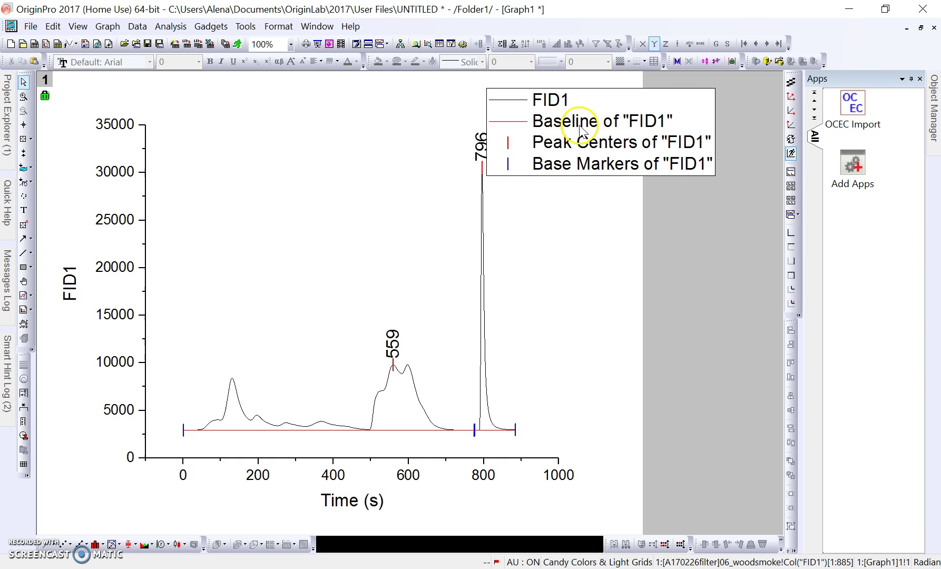
pyautogui.click(919, 29)
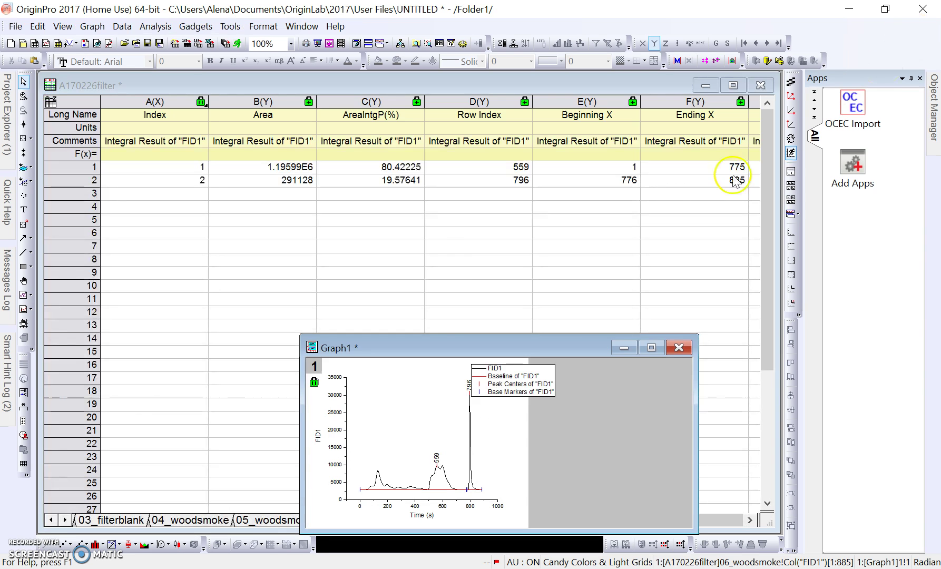
pyautogui.click(624, 348)
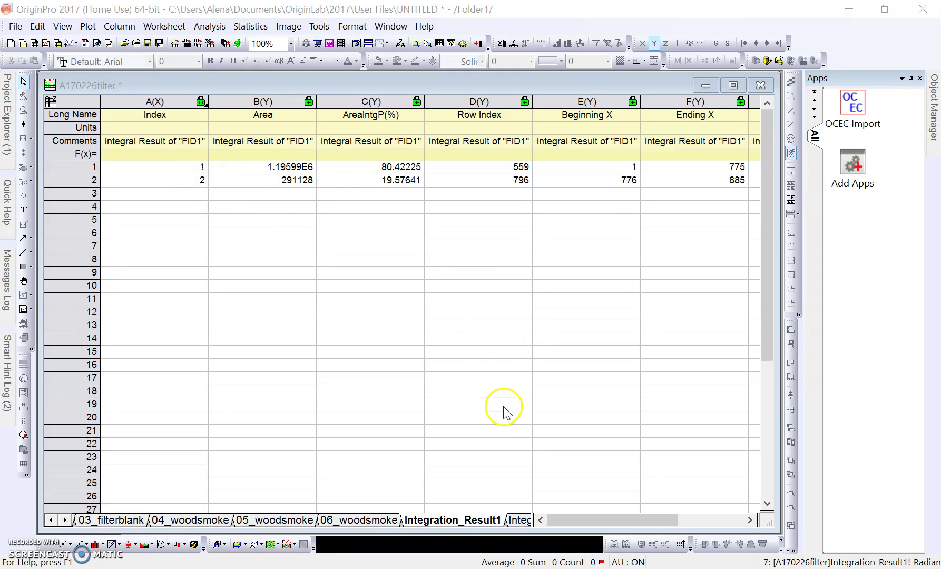
# Scroll through Integration_Result1 to review areas 1.19599E6 and 291128 for both ranges
pyautogui.moveTo(654, 520); pyautogui.dragTo(675, 518)
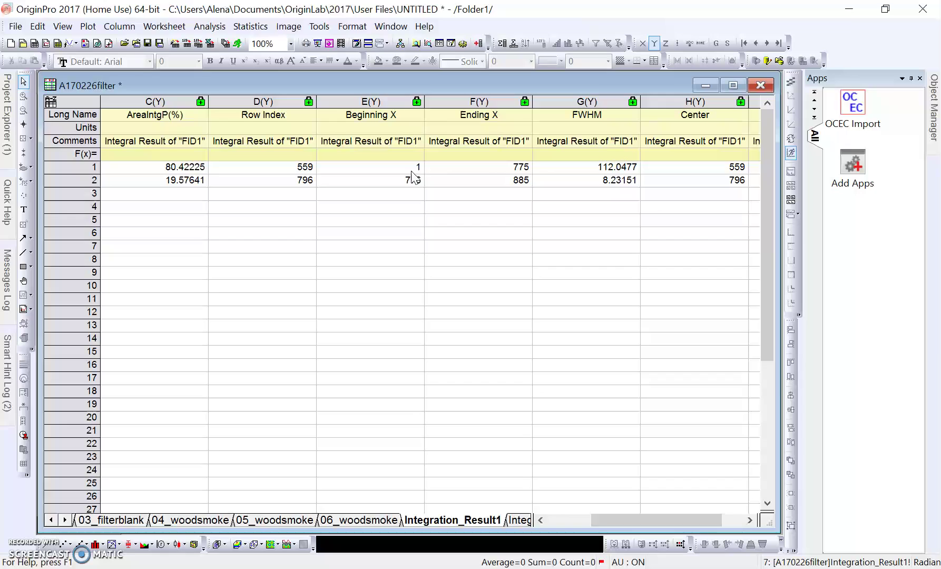
pyautogui.click(521, 178)
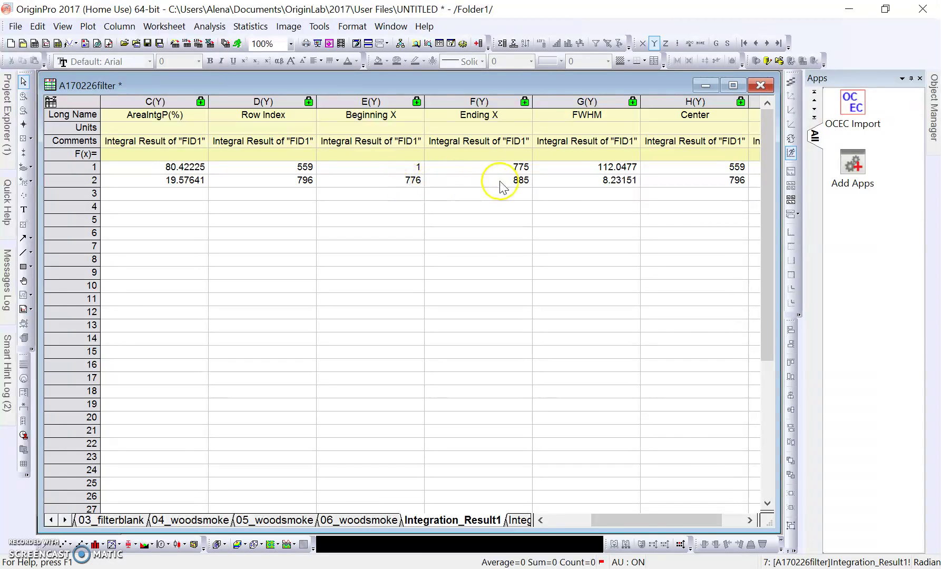
pyautogui.moveTo(662, 519); pyautogui.dragTo(595, 520)
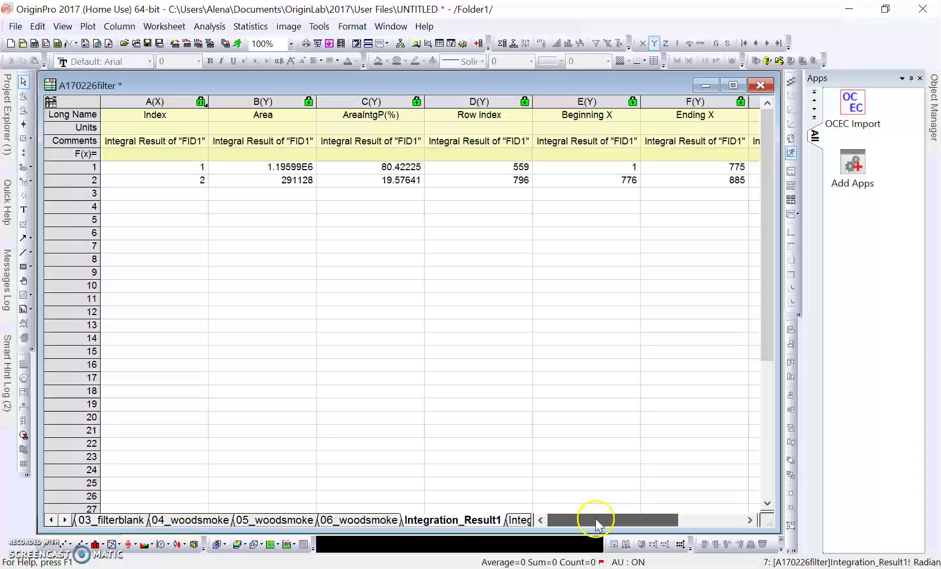
pyautogui.click(431, 522)
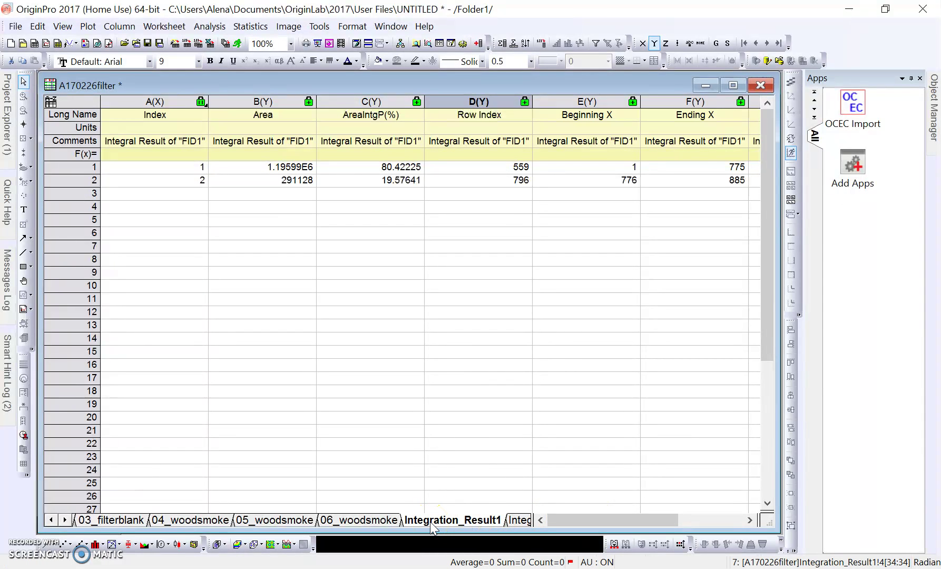
pyautogui.click(427, 524)
# Rename the Integration_Result1 sheet's Short Name to 06_woodsmokeintegration via Name and Comments
pyautogui.rightClick(455, 521)
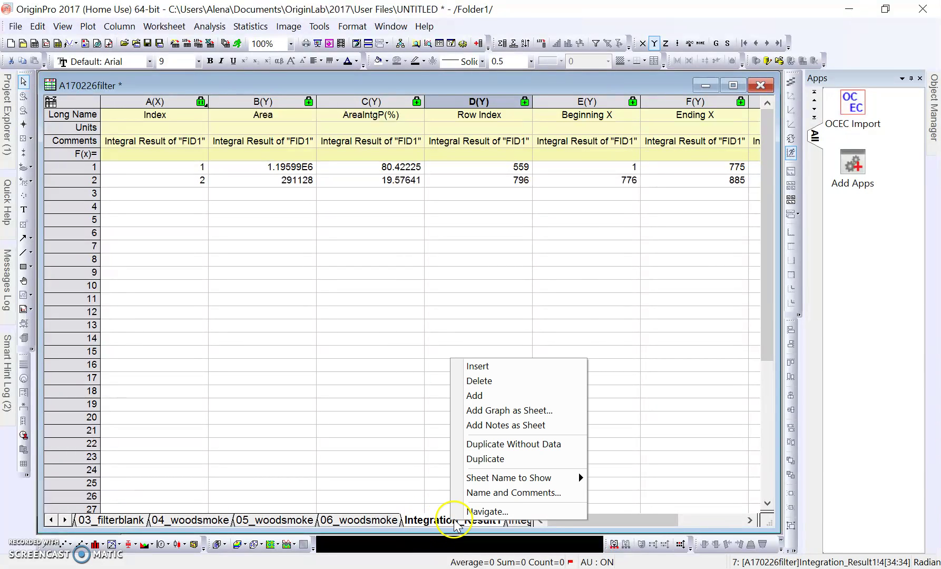
pyautogui.click(497, 498)
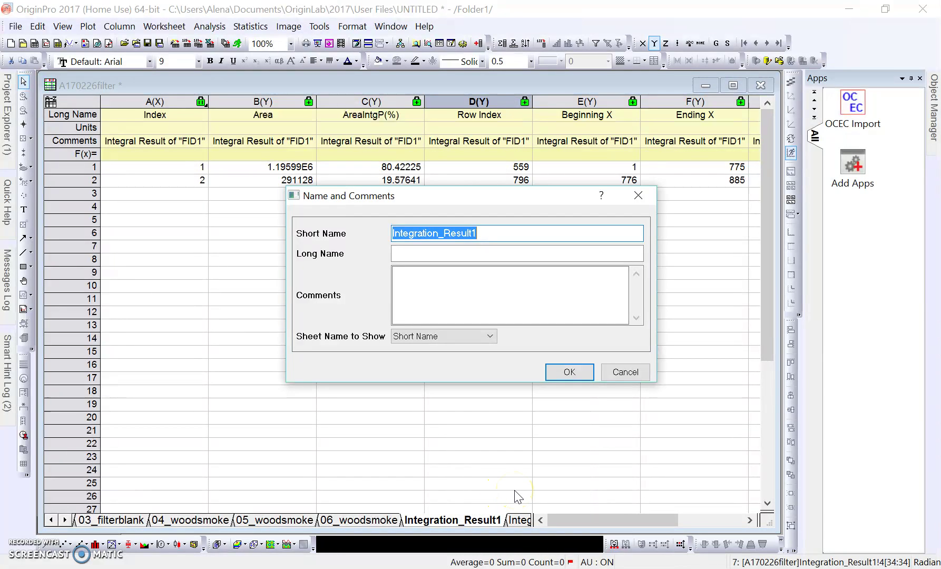
pyautogui.write('06_')
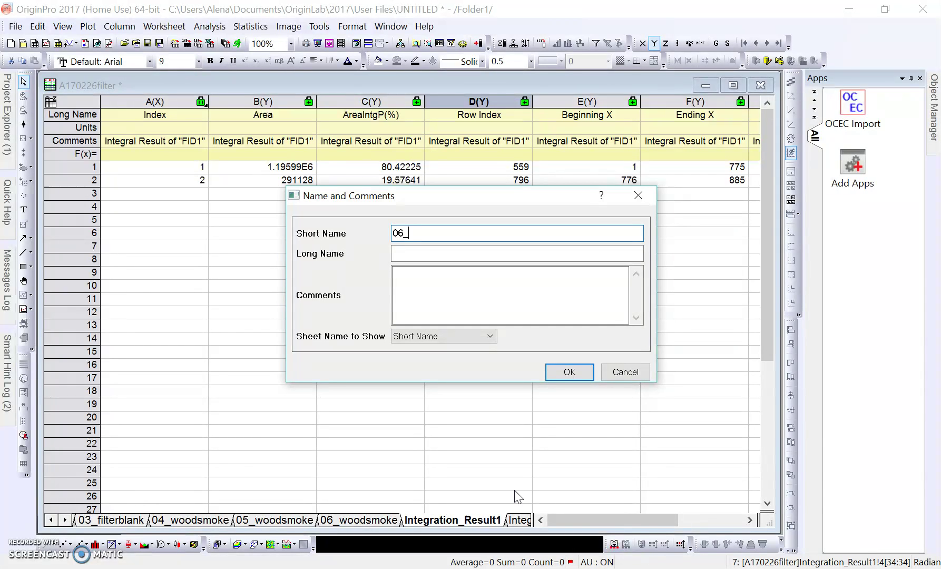
pyautogui.write('woodsmok')
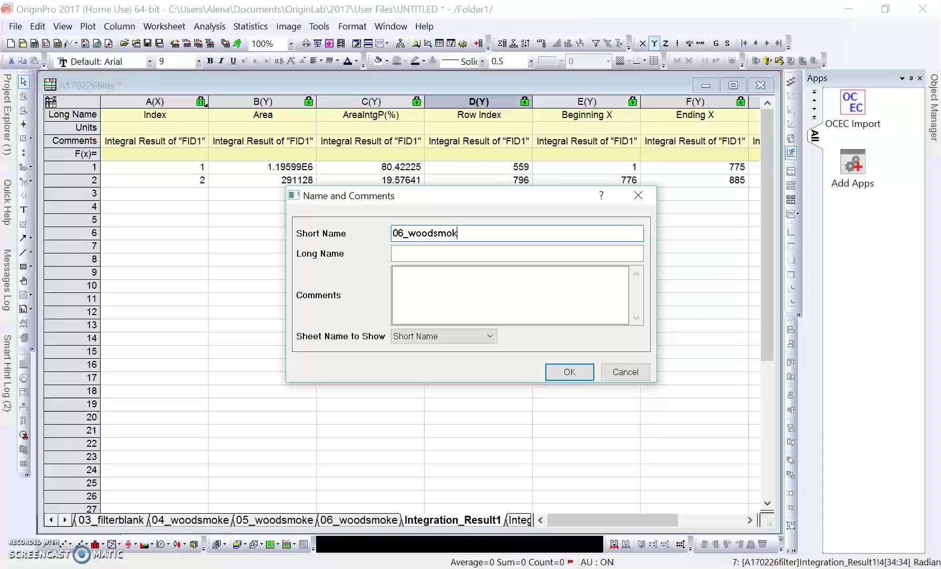
pyautogui.write('eintegr`(')
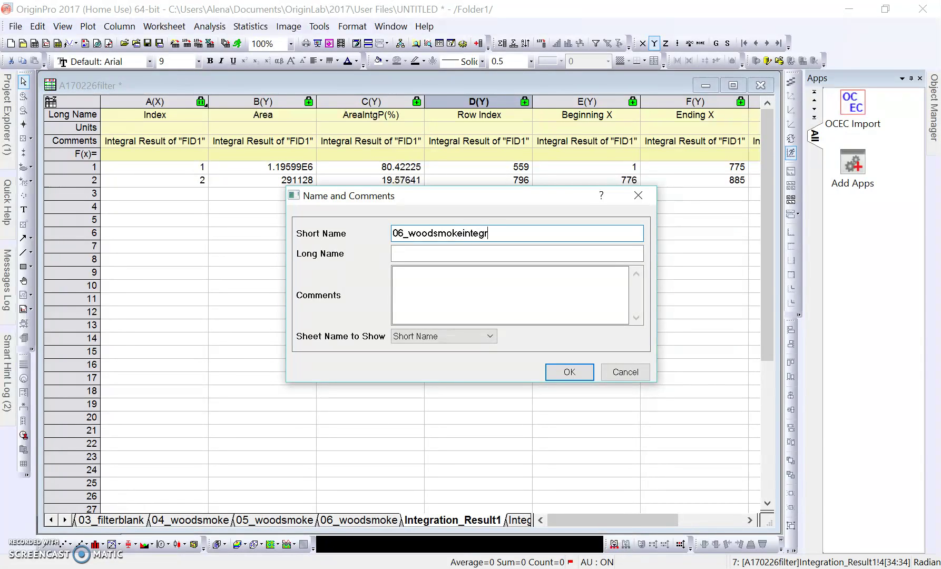
pyautogui.press('BackSpace')
pyautogui.write('ation')
pyautogui.click(570, 372)
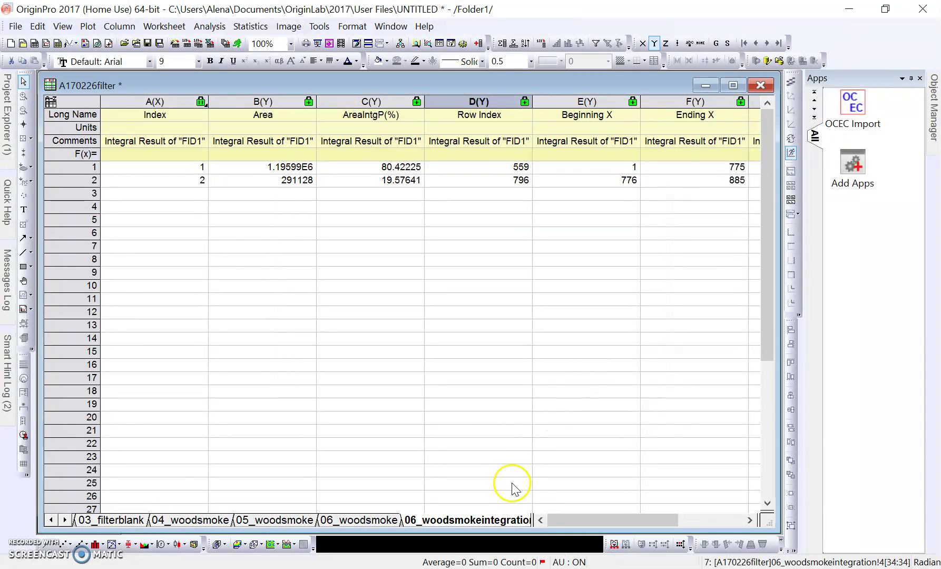
pyautogui.click(364, 521)
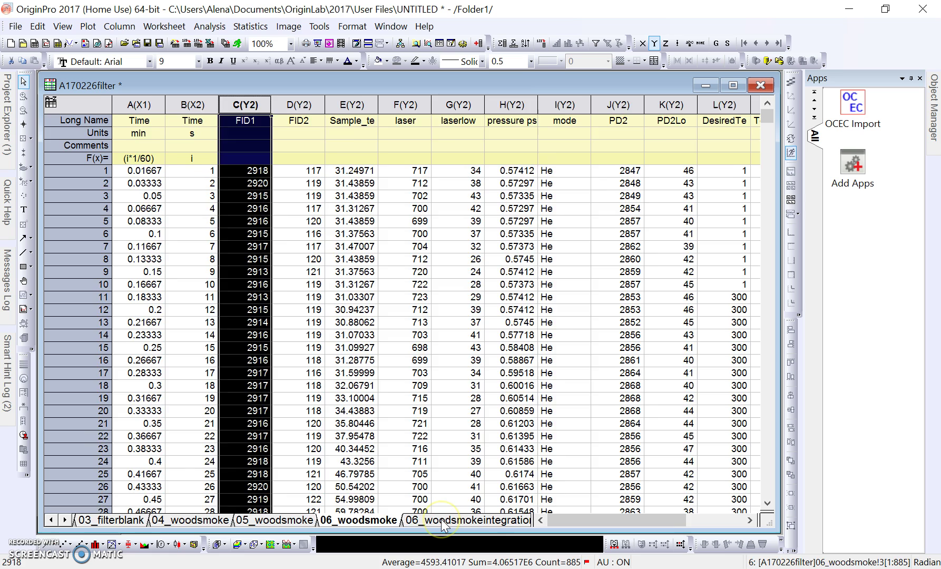
pyautogui.click(442, 522)
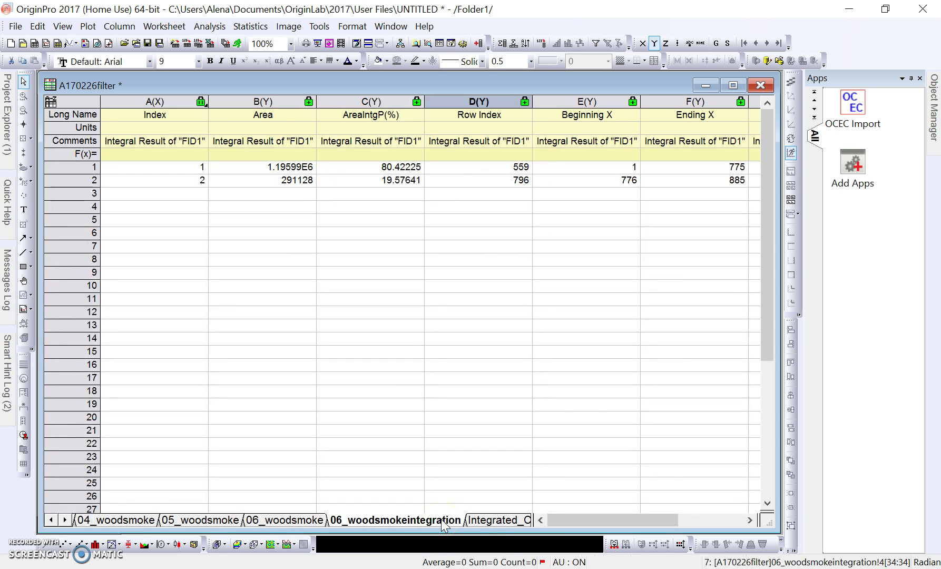